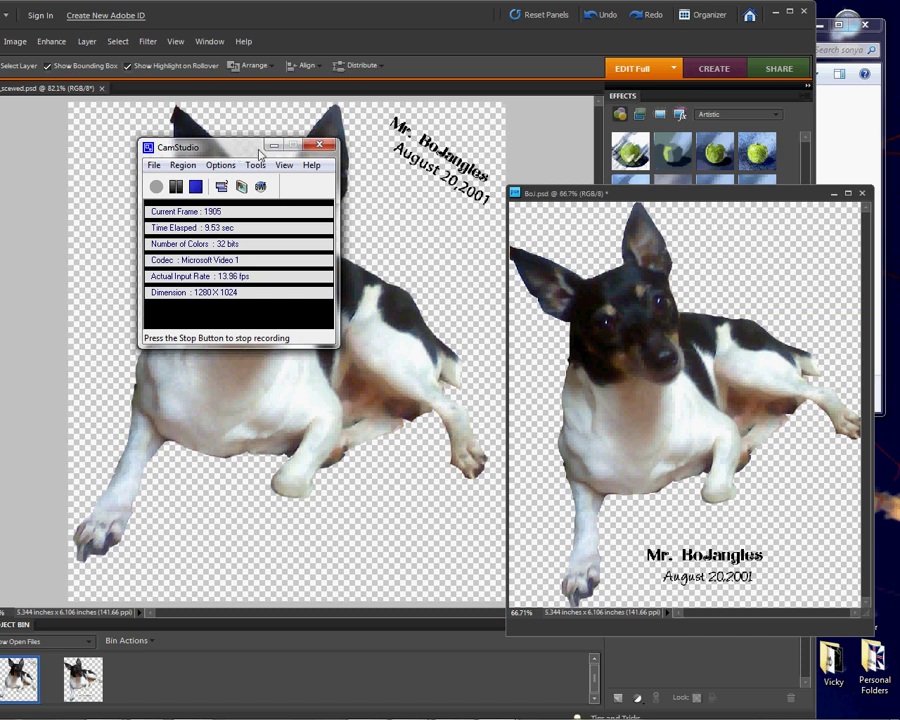
- Move the CamStudio recording window to the bottom-right corner and bring Elements back to the front
left_click_drag(235, 155, 795, 697)
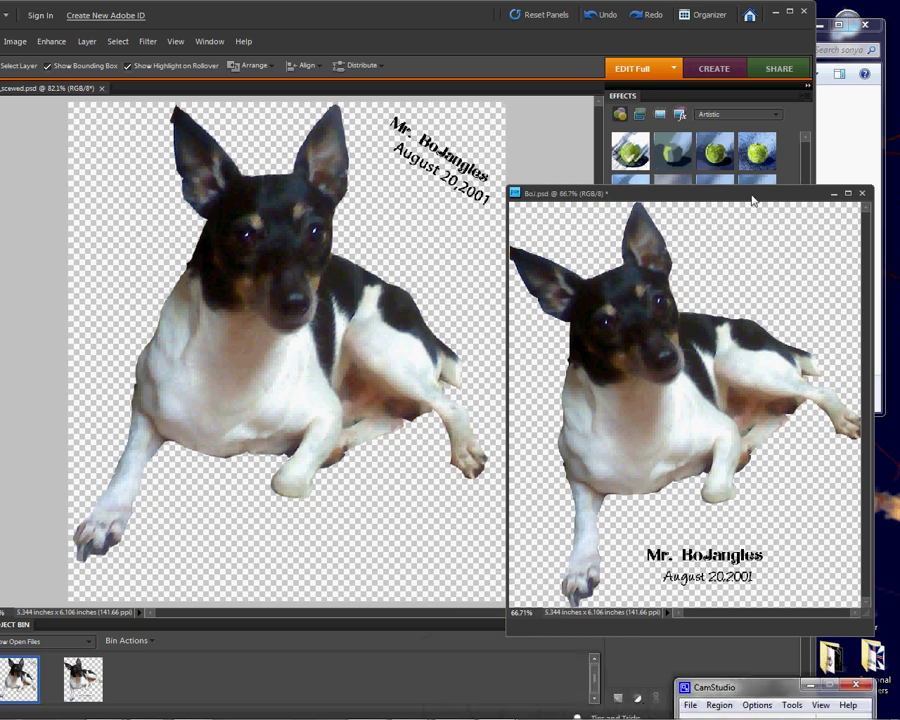
left_click(677, 378)
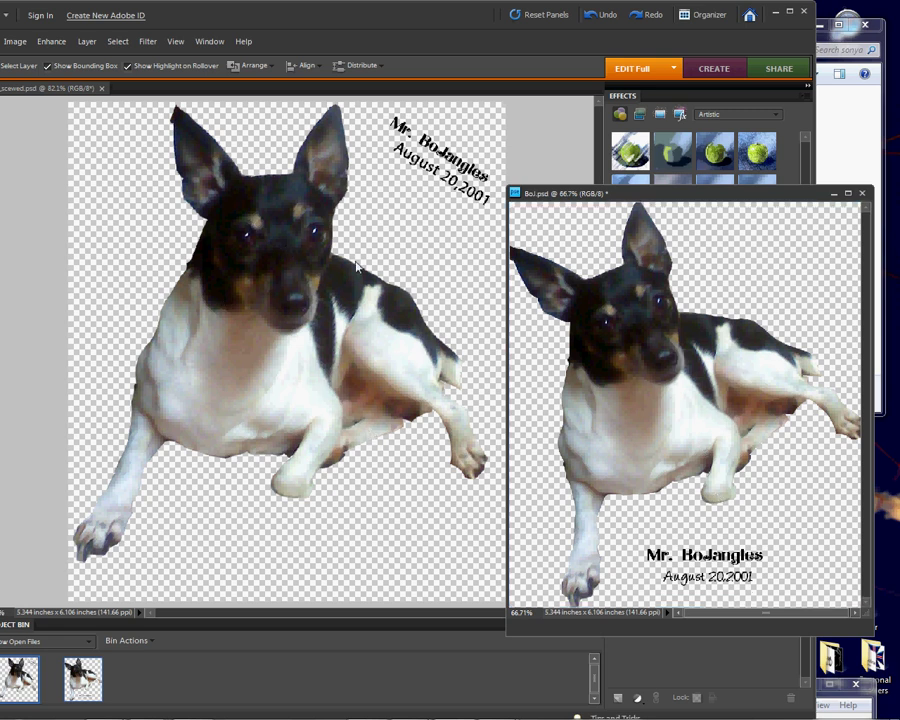
- Float the Bo.psd window, move it left and enlarge it across the workspace
left_click(848, 193)
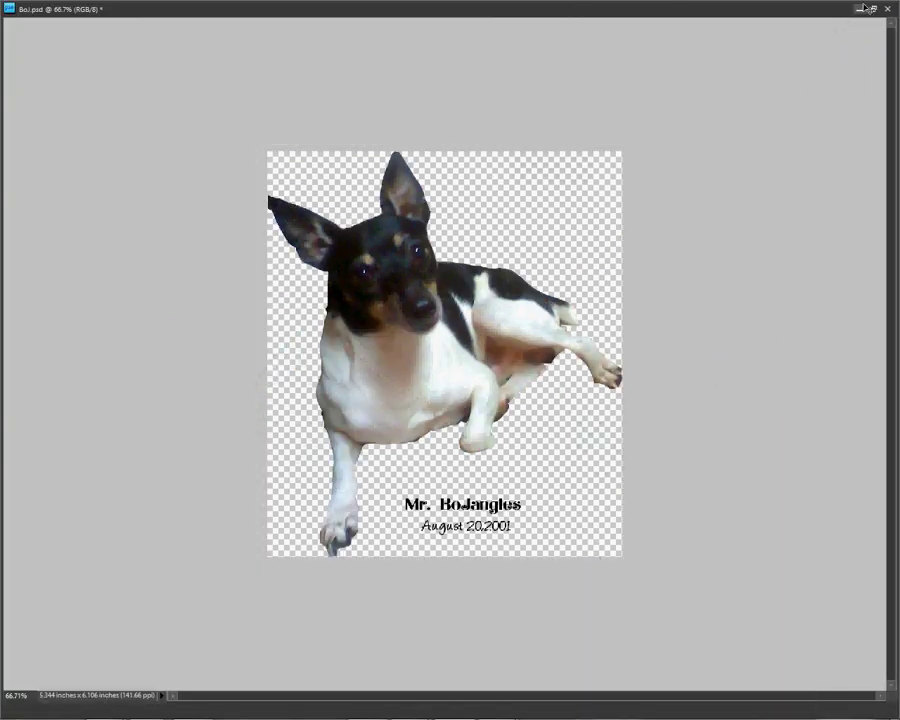
double_click(617, 7)
left_click_drag(680, 195, 285, 118)
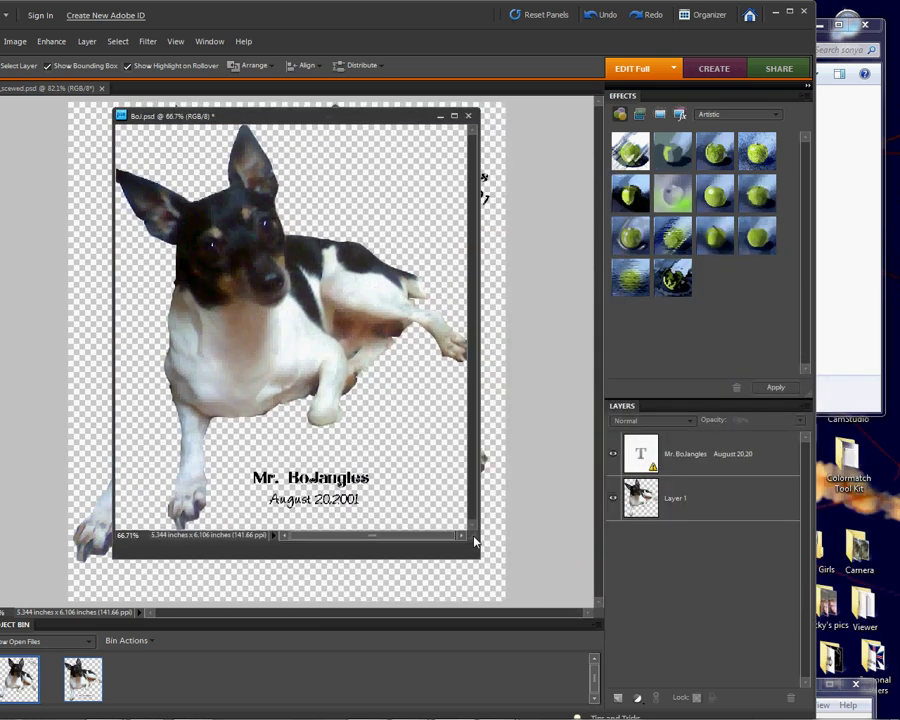
left_click_drag(475, 541, 606, 598)
left_click_drag(115, 618, 3, 606)
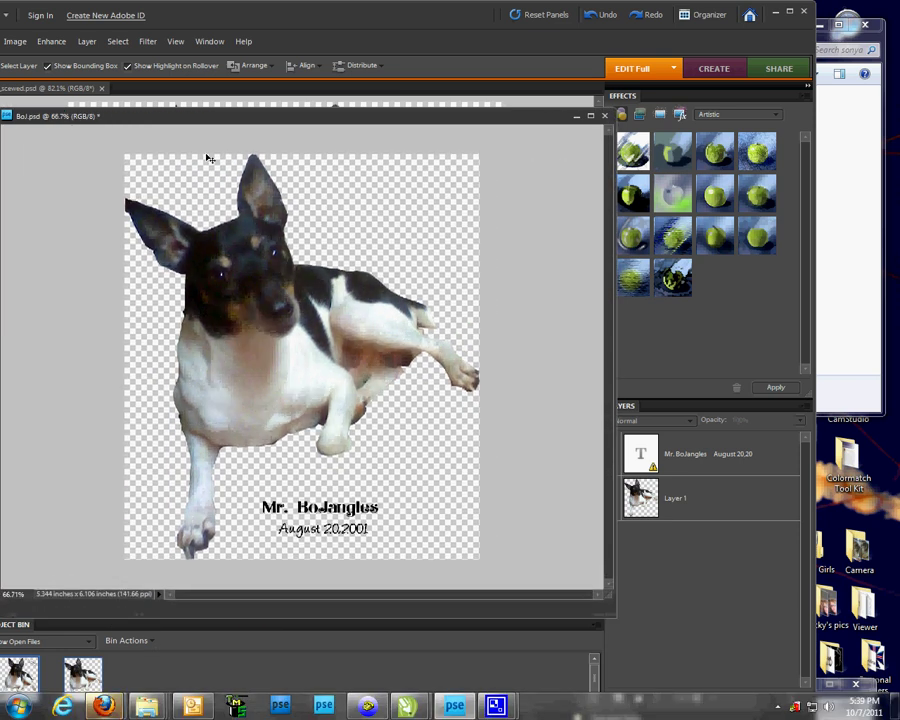
- Fit the whole dog image in the Bo.psd window with View > Fit on Screen
left_click(210, 41)
mouse_move(176, 41)
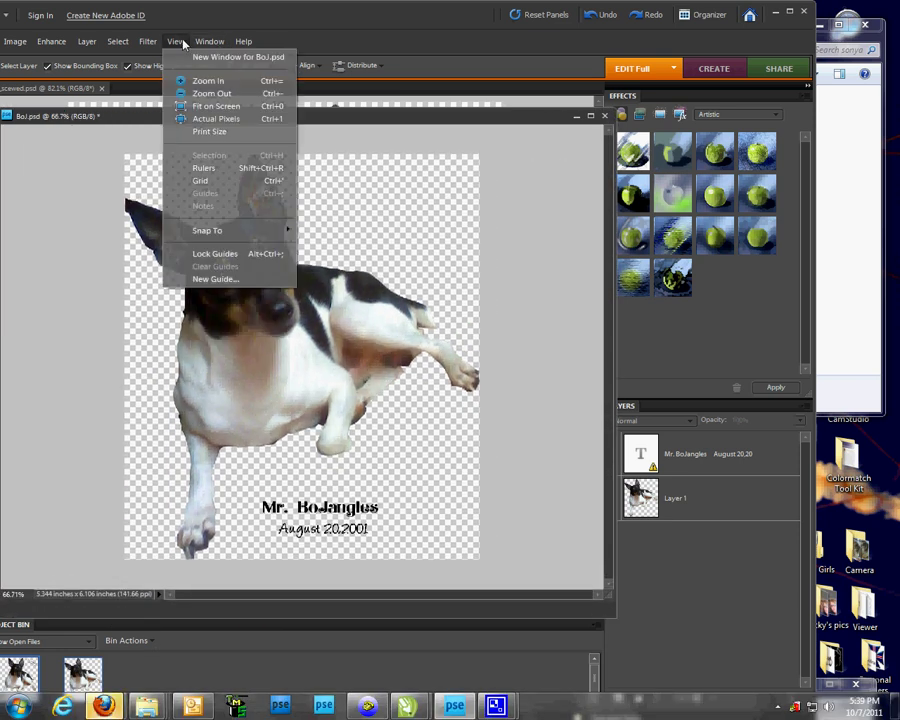
left_click(215, 106)
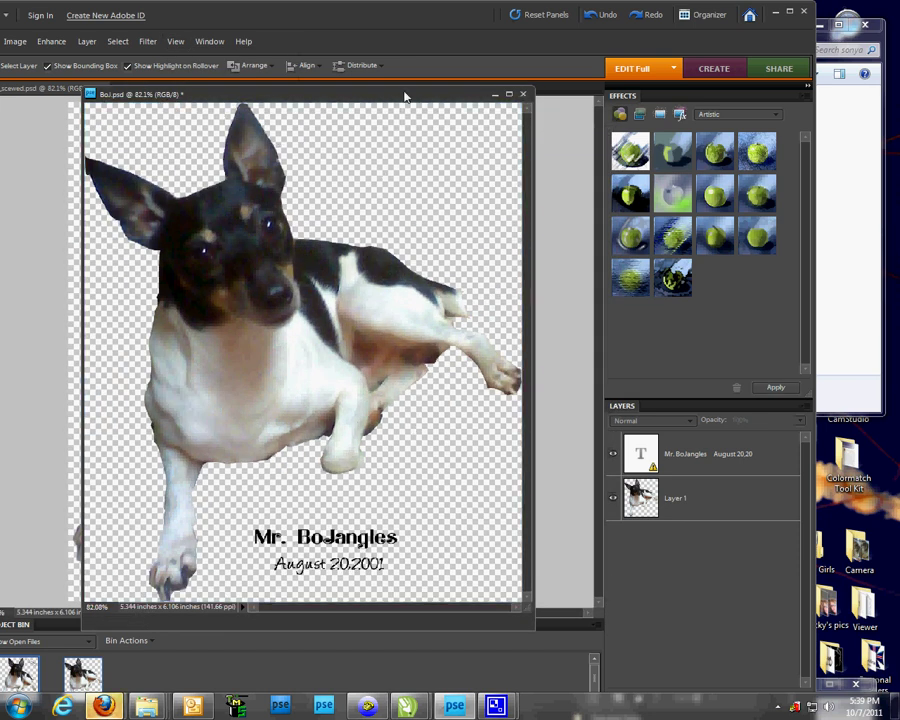
- Select Layer 1 and apply Image > Transform > Skew to it
left_click(675, 506)
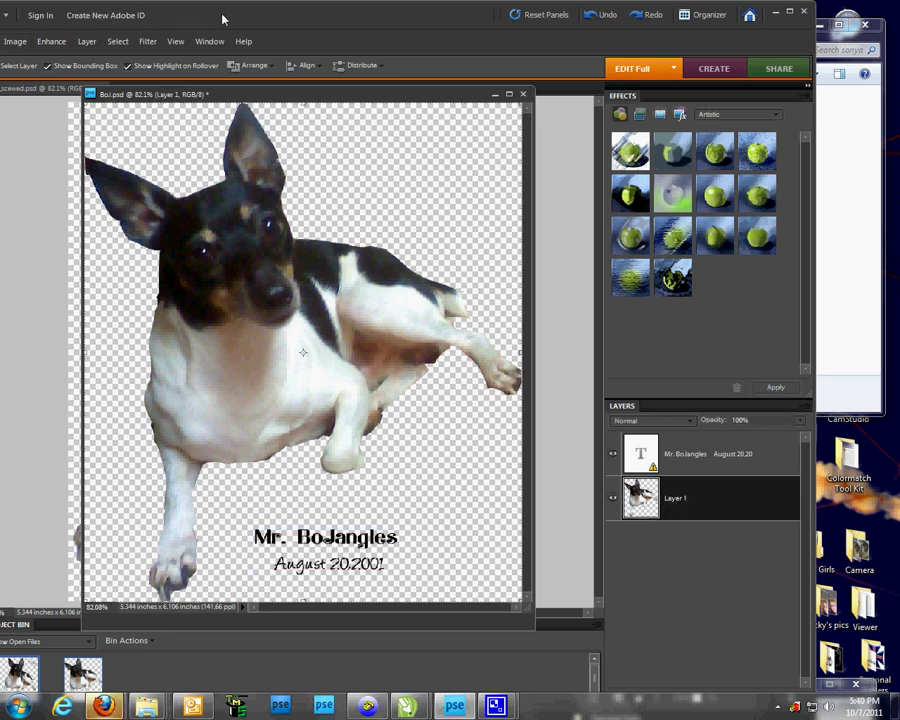
left_click_drag(224, 18, 300, 15)
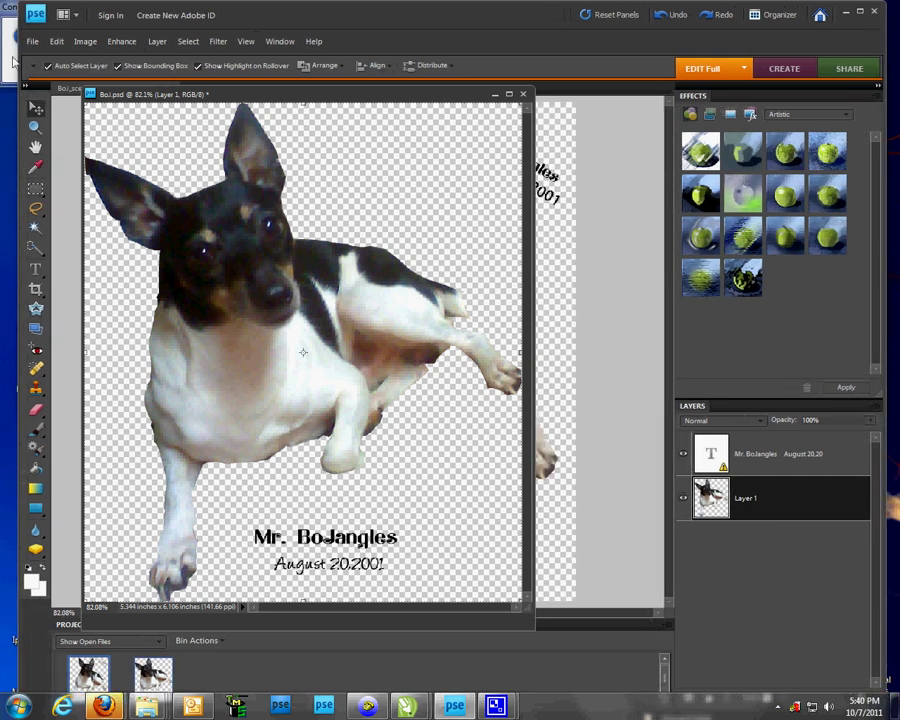
left_click(80, 43)
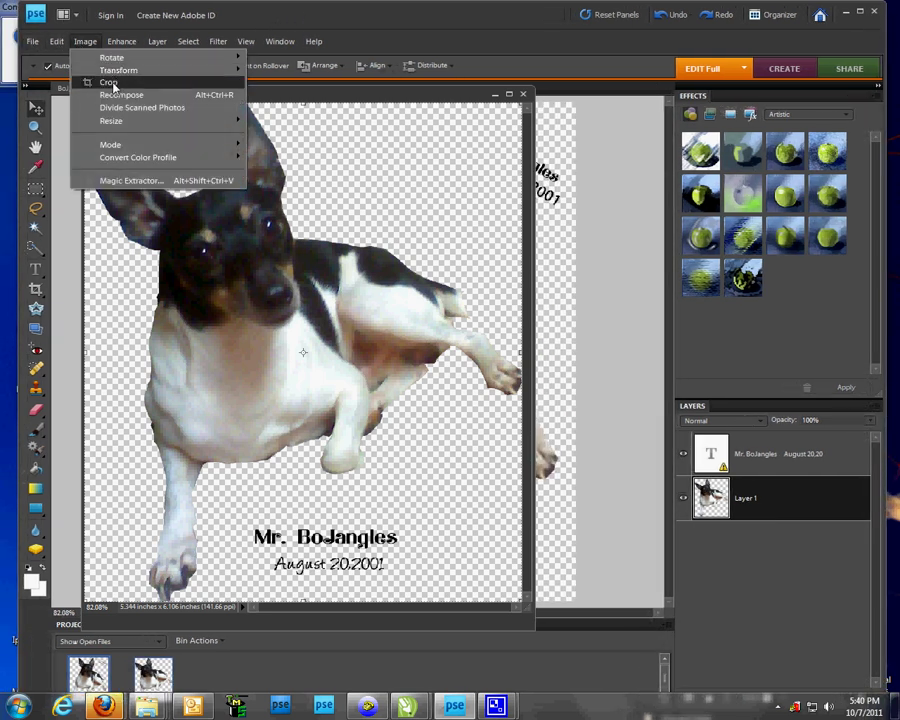
mouse_move(116, 122)
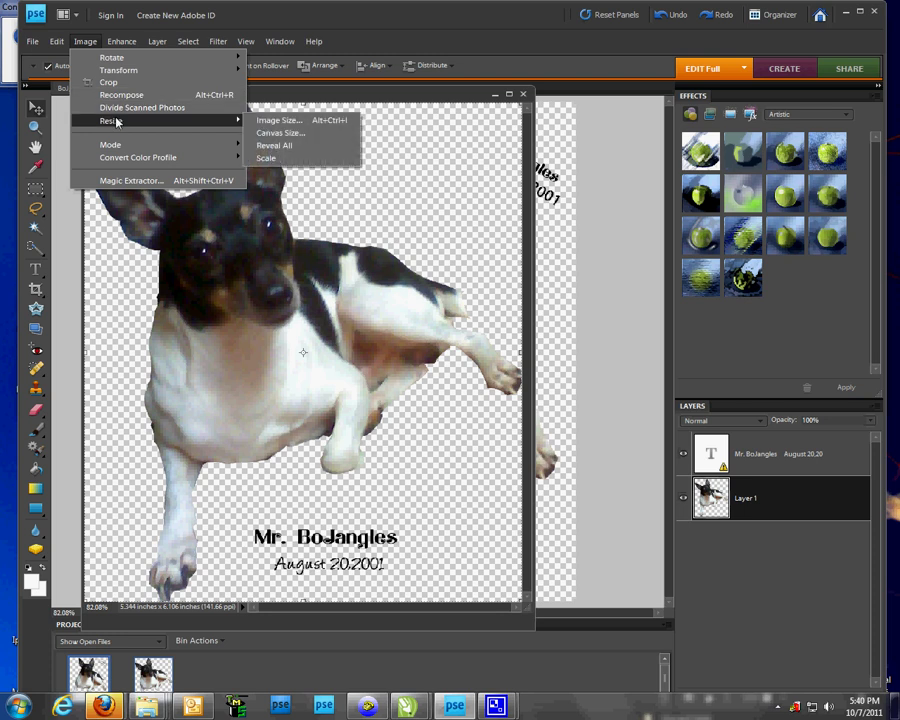
mouse_move(125, 72)
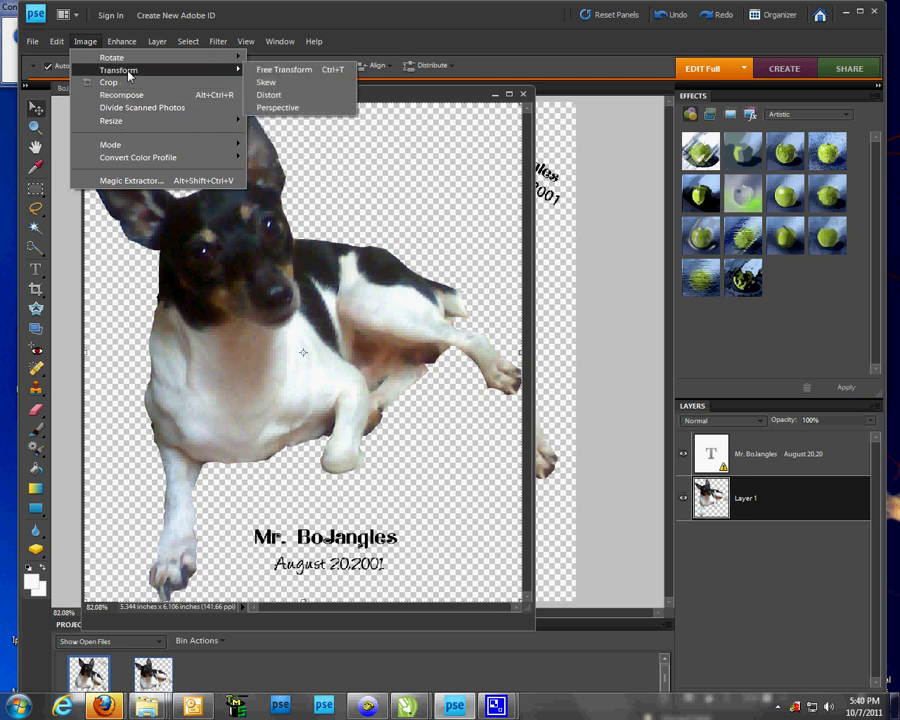
left_click(290, 83)
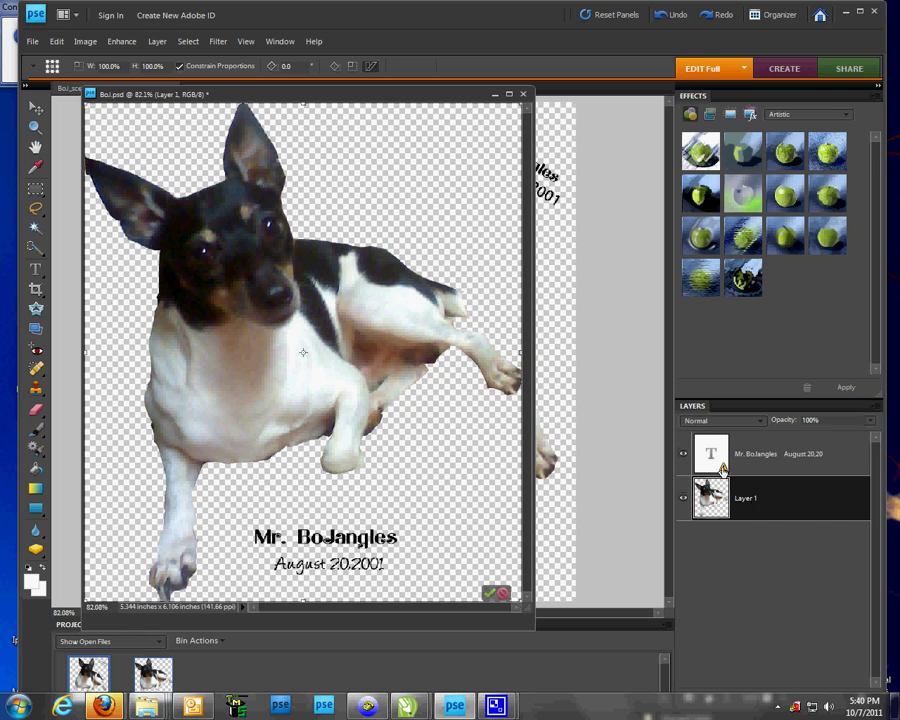
left_click(85, 41)
mouse_move(150, 70)
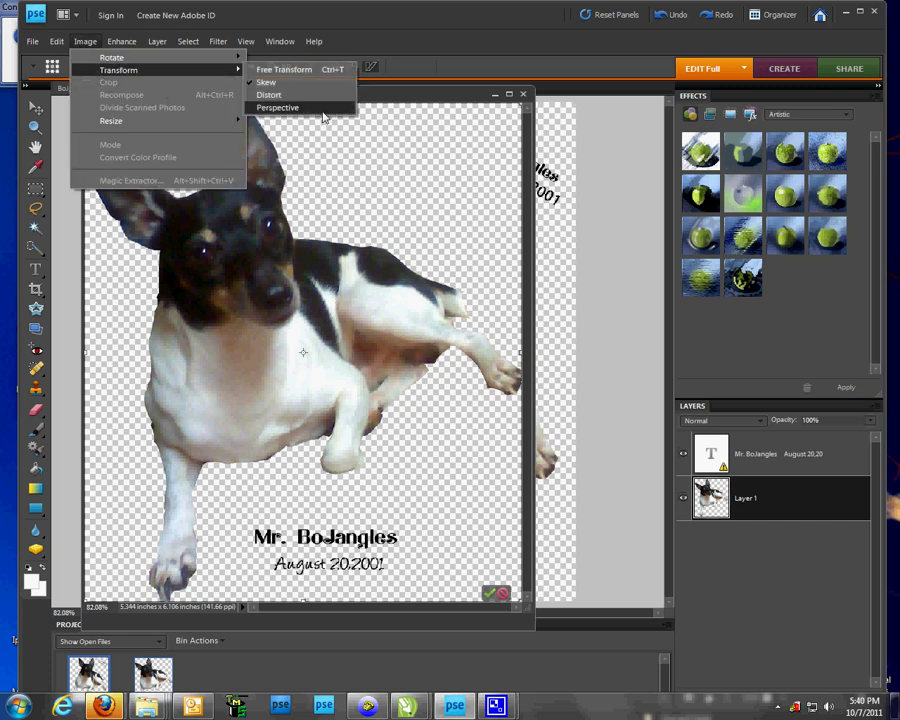
left_click(456, 100)
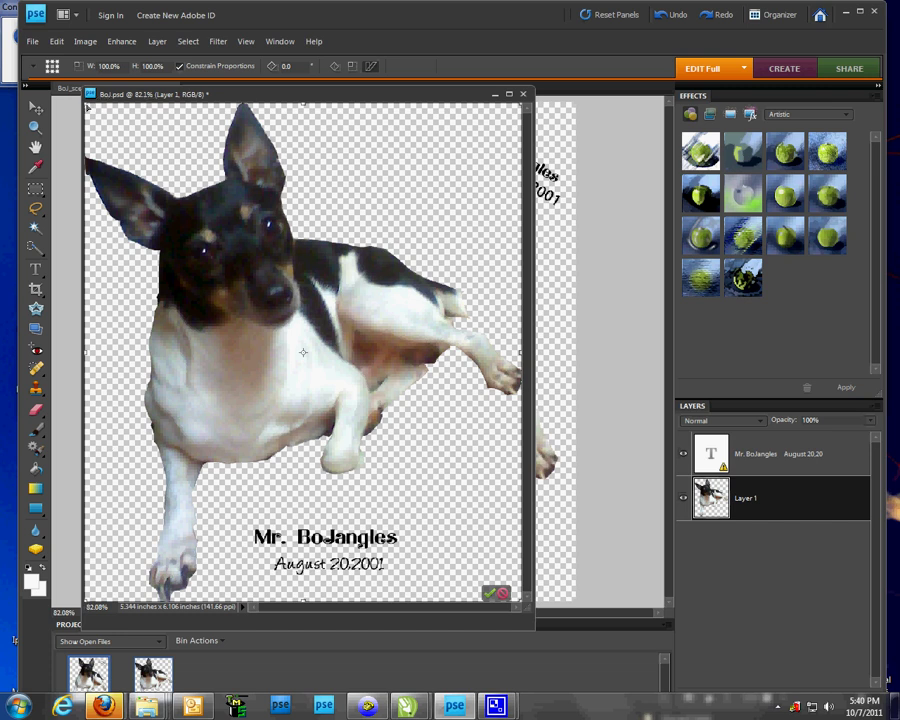
- Skew the dog's top-left, bottom-left and bottom-right corners inward to 88.6% width and 94.7% height
left_click_drag(88, 107, 137, 133)
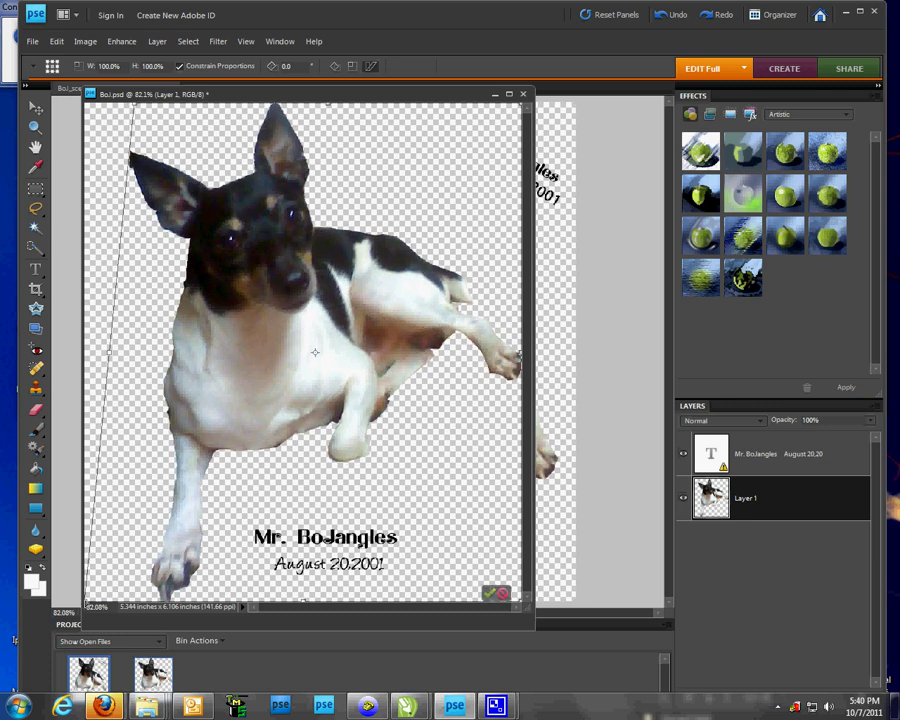
left_click_drag(86, 604, 100, 450)
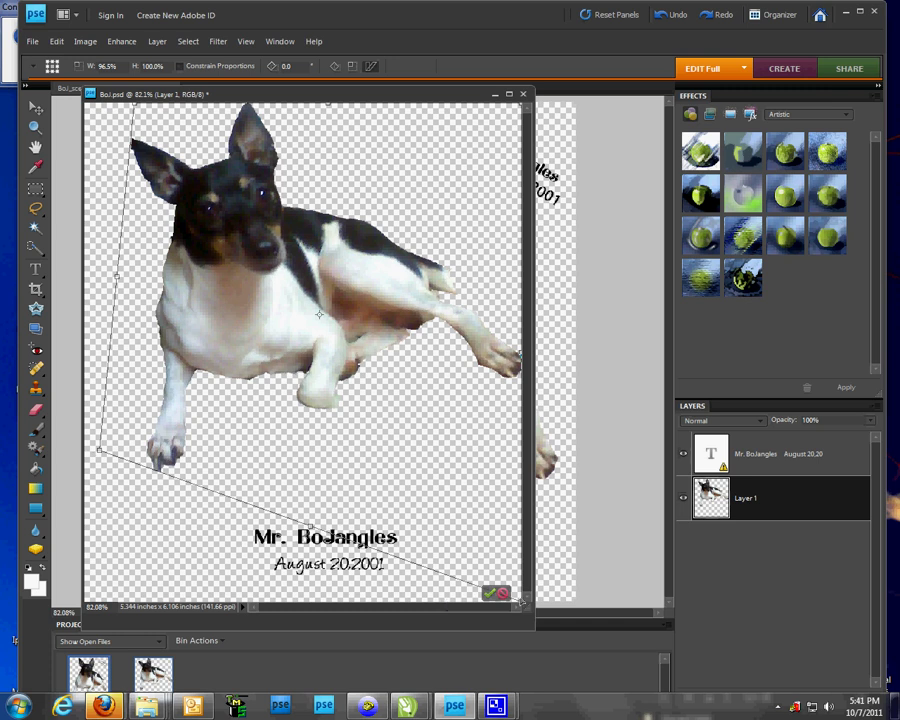
left_click_drag(520, 604, 448, 577)
left_click_drag(298, 308, 305, 338)
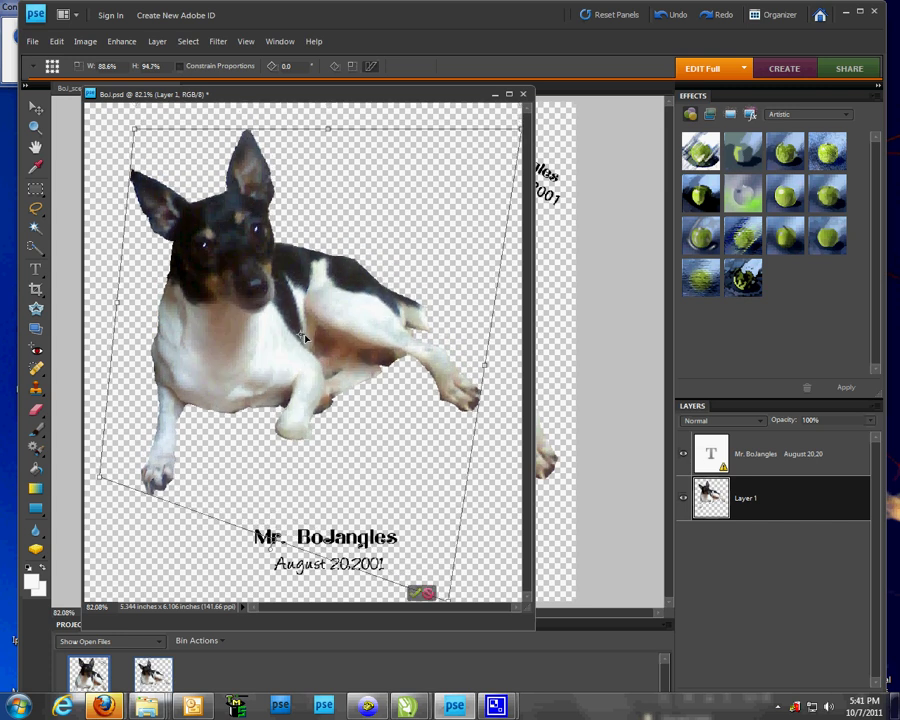
key("Up")
key("Up")
key("Up")
key("Up")
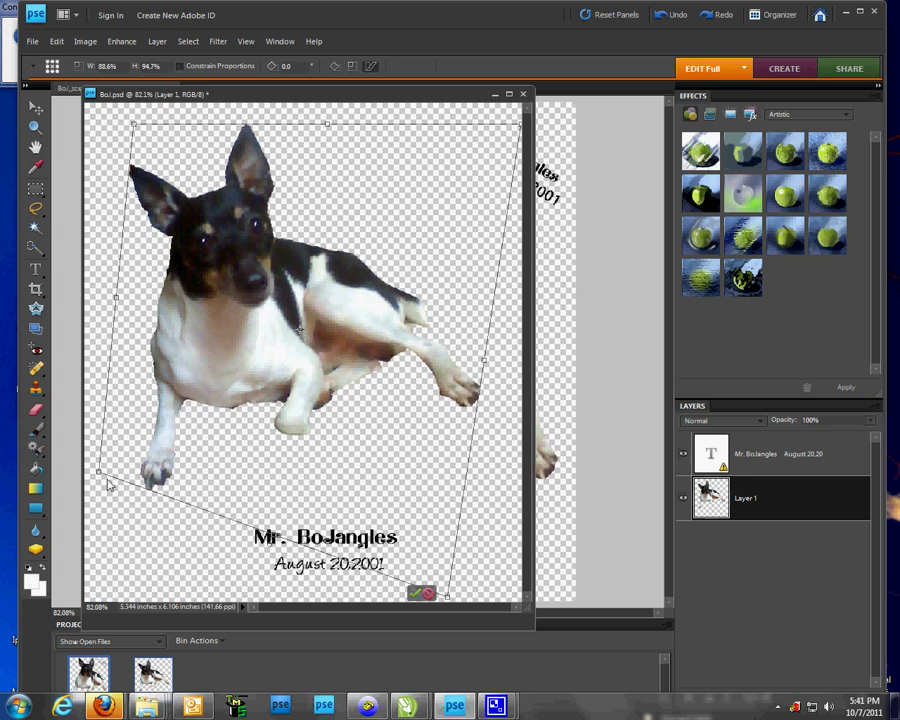
- Rotate, reshape and reposition the dog so it starts standing upright
left_click_drag(98, 473, 101, 447)
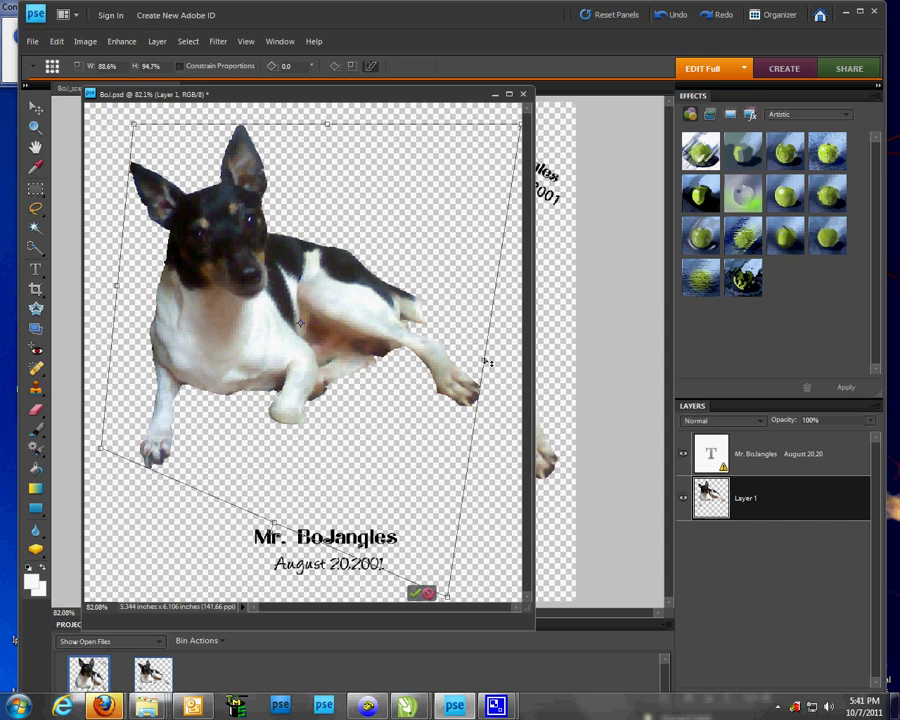
left_click_drag(487, 362, 526, 371)
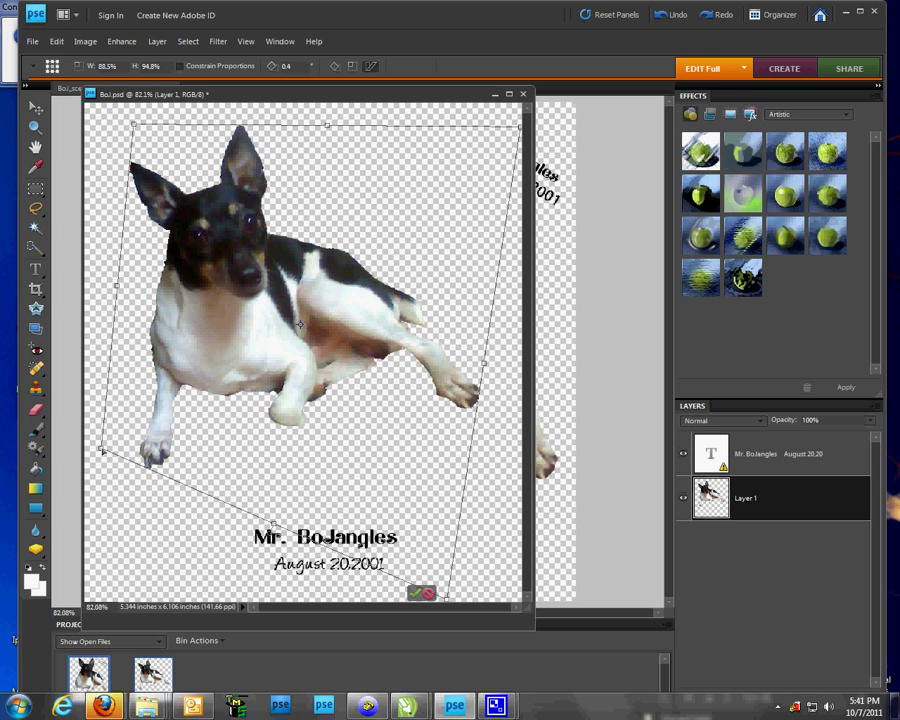
left_click_drag(100, 451, 78, 448)
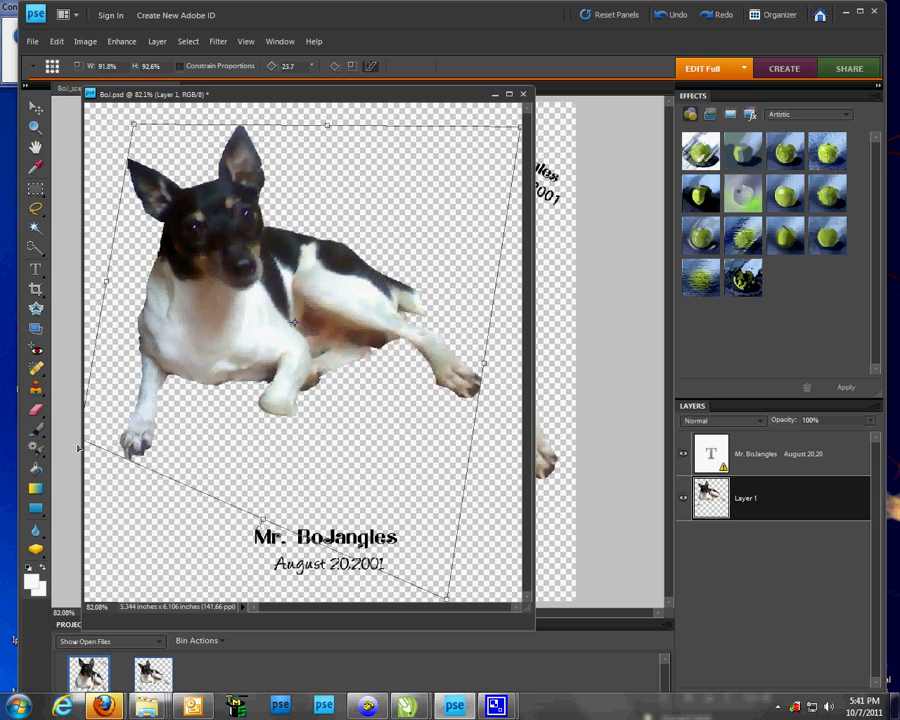
left_click_drag(297, 325, 303, 358)
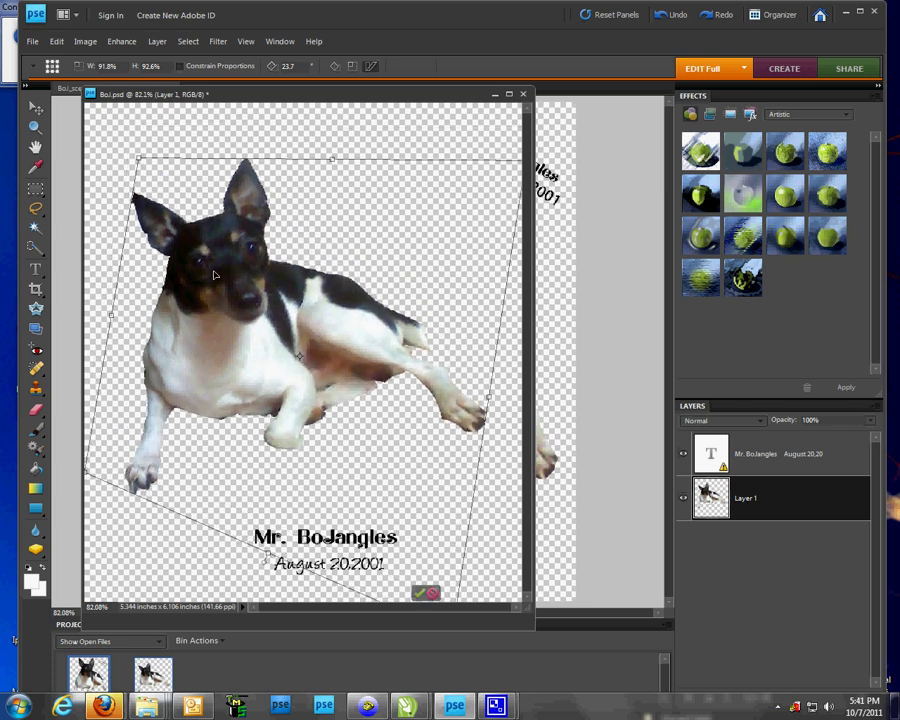
left_click_drag(98, 113, 118, 100)
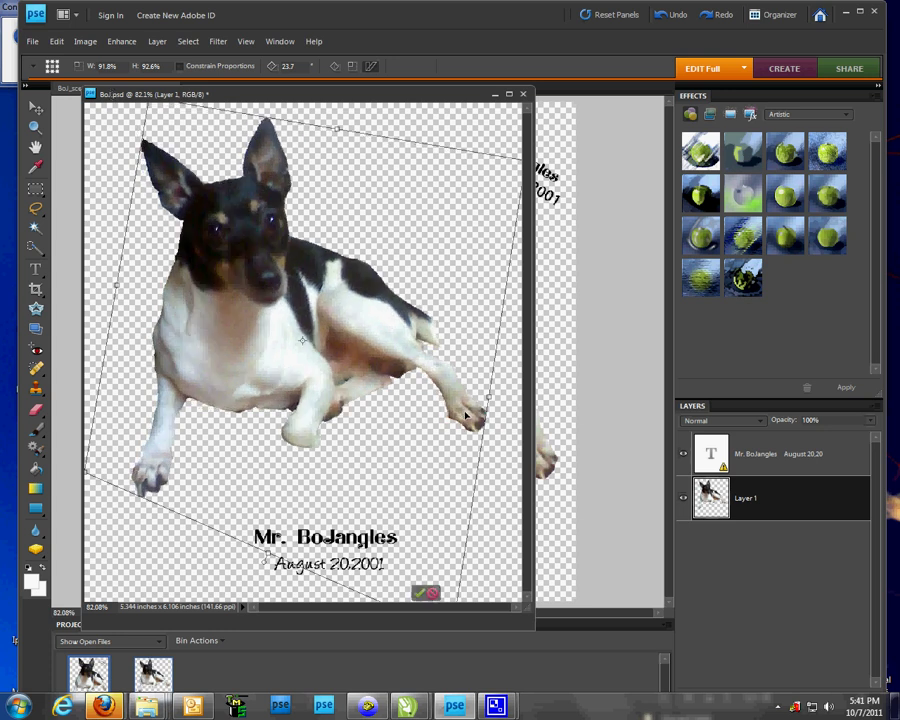
left_click_drag(492, 402, 536, 374)
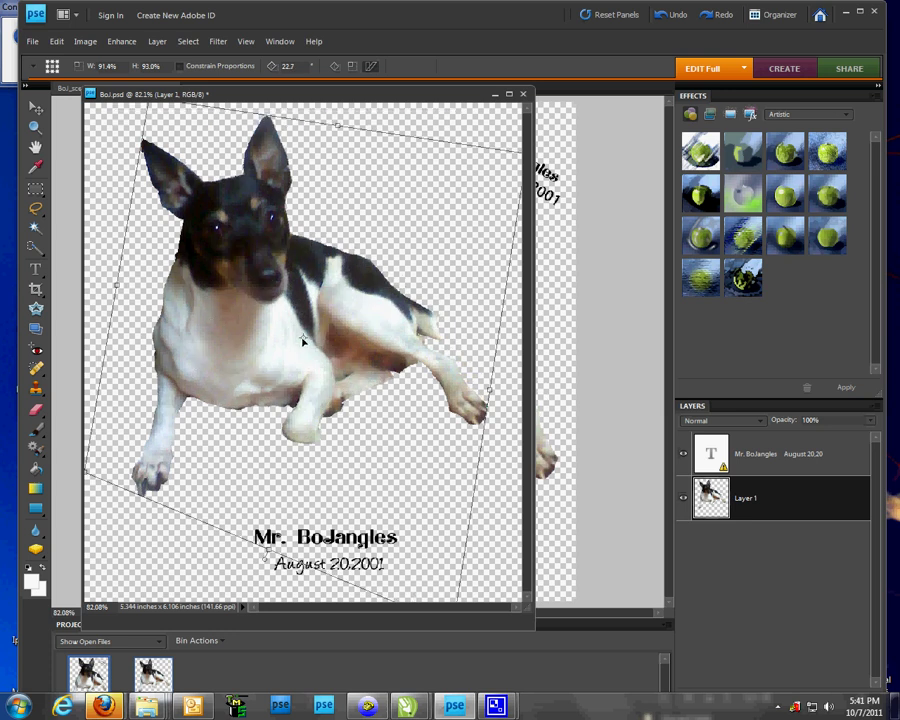
left_click_drag(295, 349, 302, 363)
left_click_drag(346, 145, 371, 129)
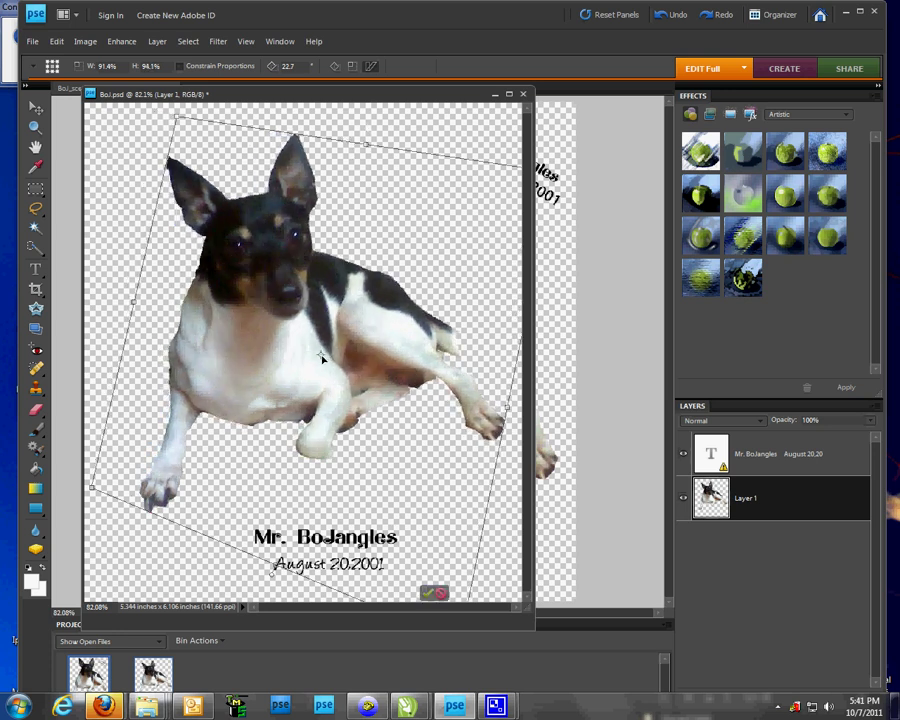
left_click_drag(322, 358, 303, 336)
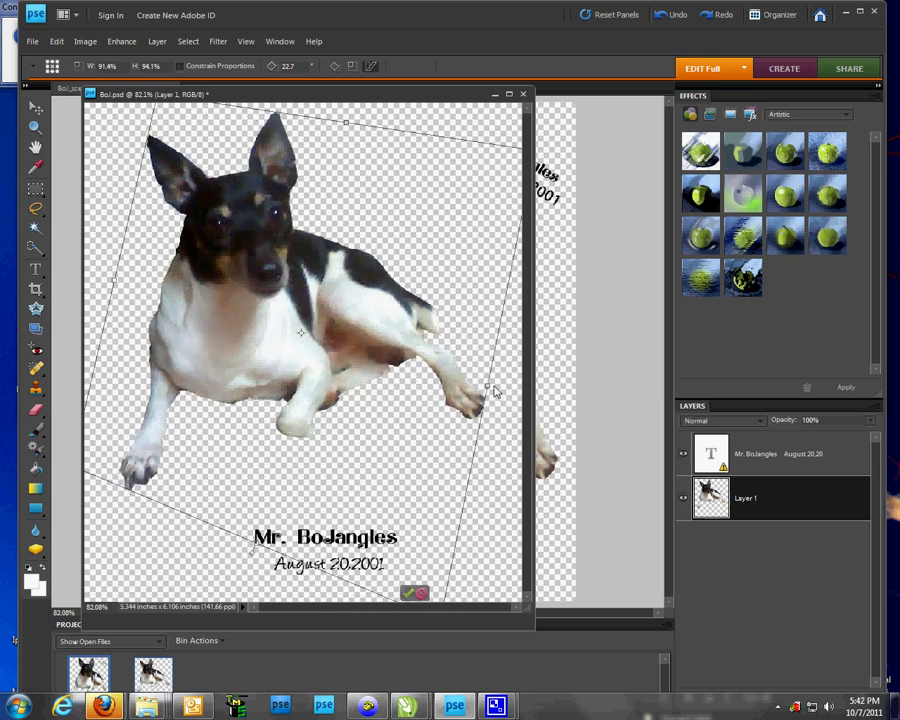
left_click_drag(502, 392, 508, 394)
- Fine-tune the dog to 24.0° rotation, 91.8% width and 91.6% height, nudging it into place
key("Right")
key("Right")
key("Right")
key("Right")
key("Right")
key("Right")
key("Right")
key("Right")
key("Right")
key("Right")
key("Right")
key("Right")
key("Right")
key("Right")
key("Right")
key("Right")
key("Right")
key("Right")
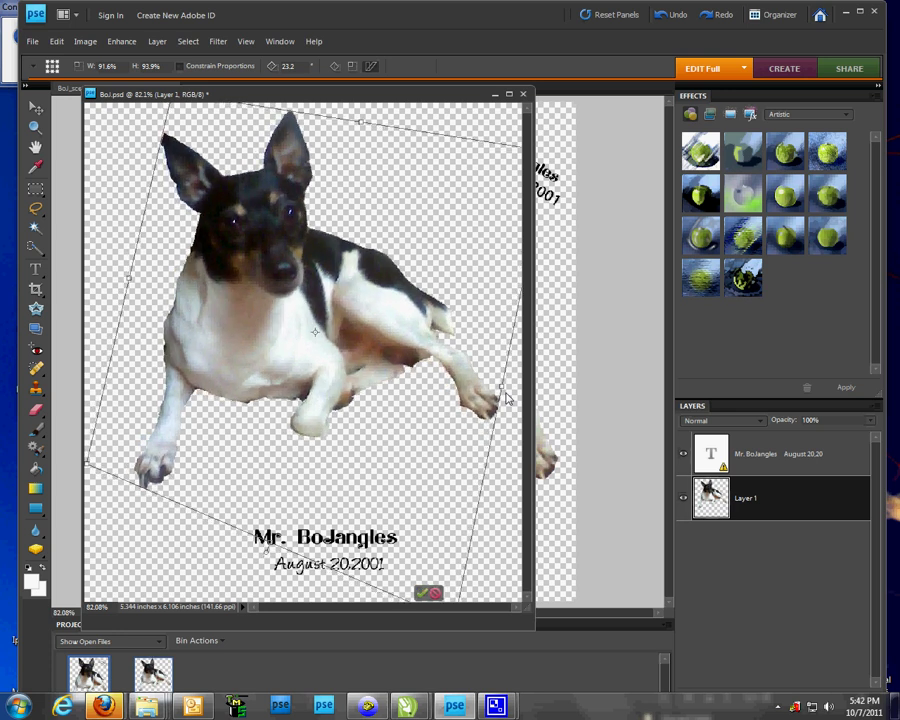
left_click_drag(132, 286, 94, 268)
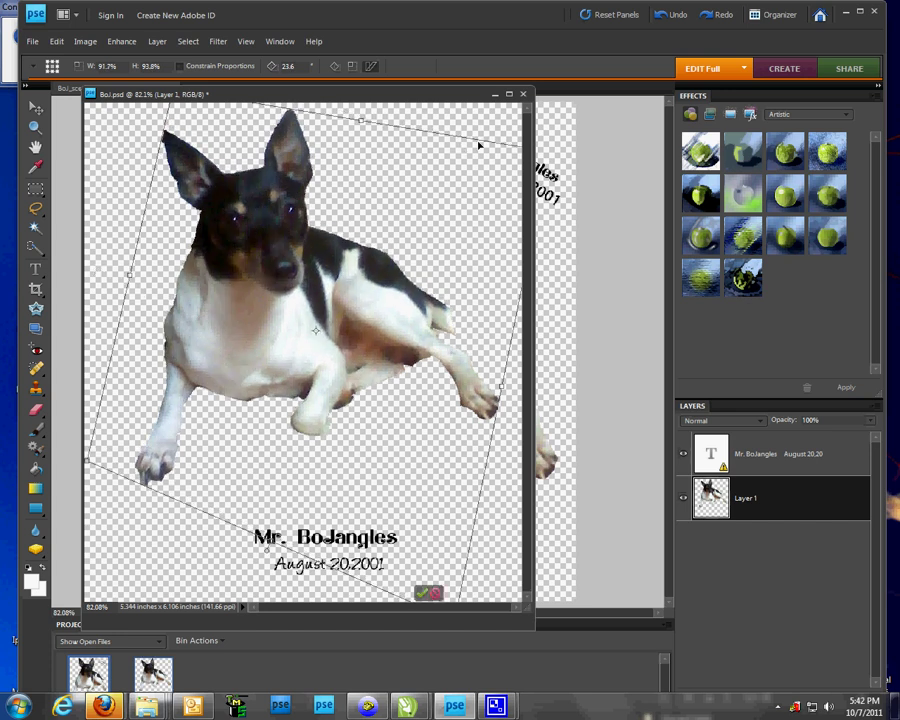
left_click_drag(478, 143, 453, 152)
key("Left")
key("Left")
key("Left")
key("Left")
key("Left")
key("Left")
key("Left")
key("Left")
key("Down")
key("Down")
key("Down")
key("Down")
key("Down")
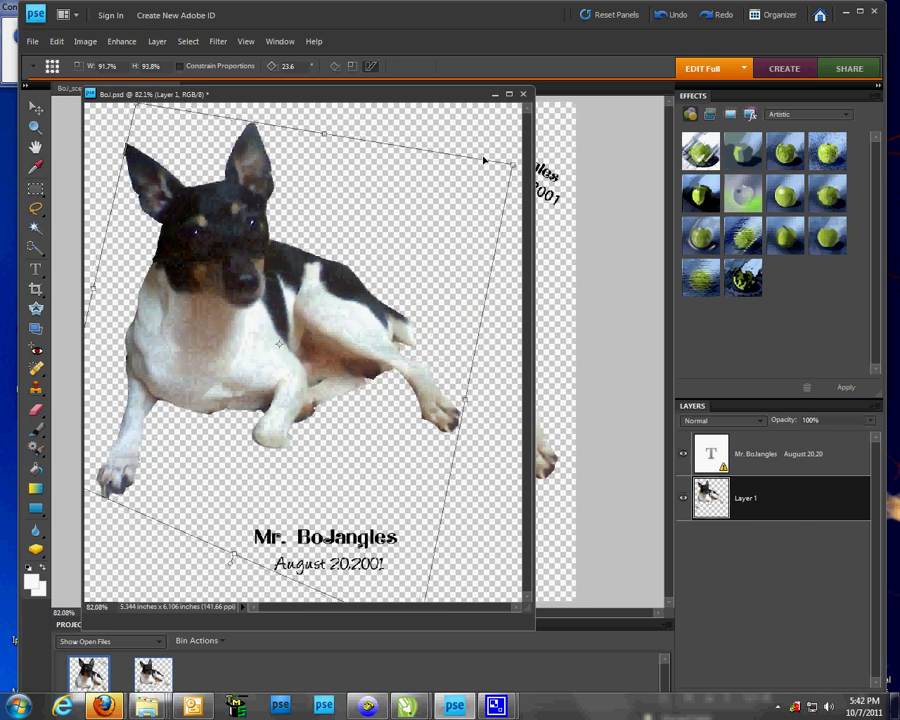
mouse_move(513, 166)
left_mouse_down()
mouse_move(509, 190)
mouse_move(509, 174)
left_mouse_up()
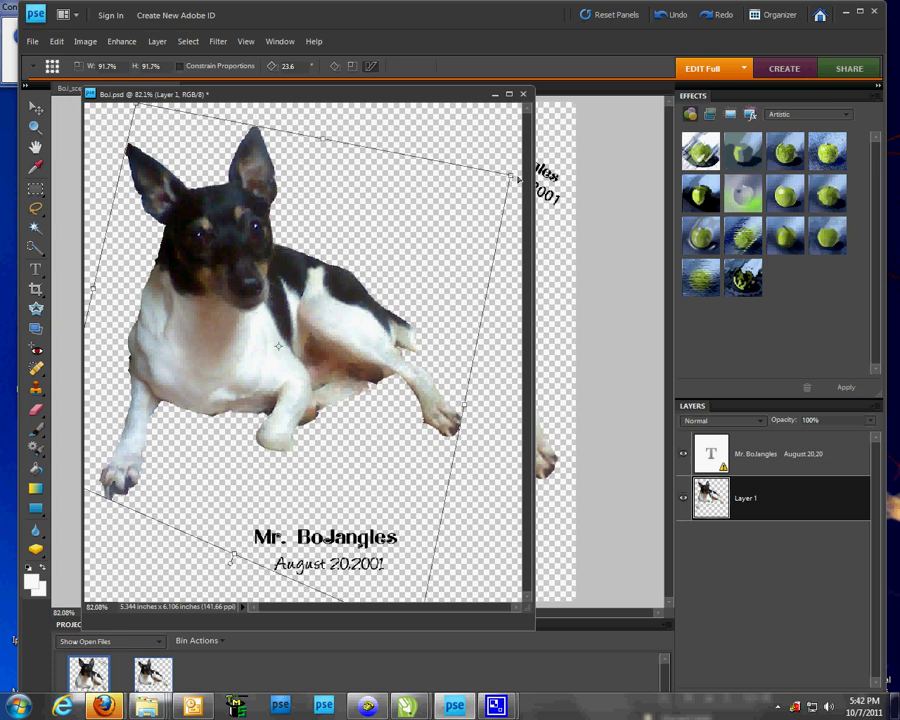
left_click_drag(467, 407, 501, 410)
key("Right")
key("Right")
key("Right")
key("Right")
key("Right")
key("Right")
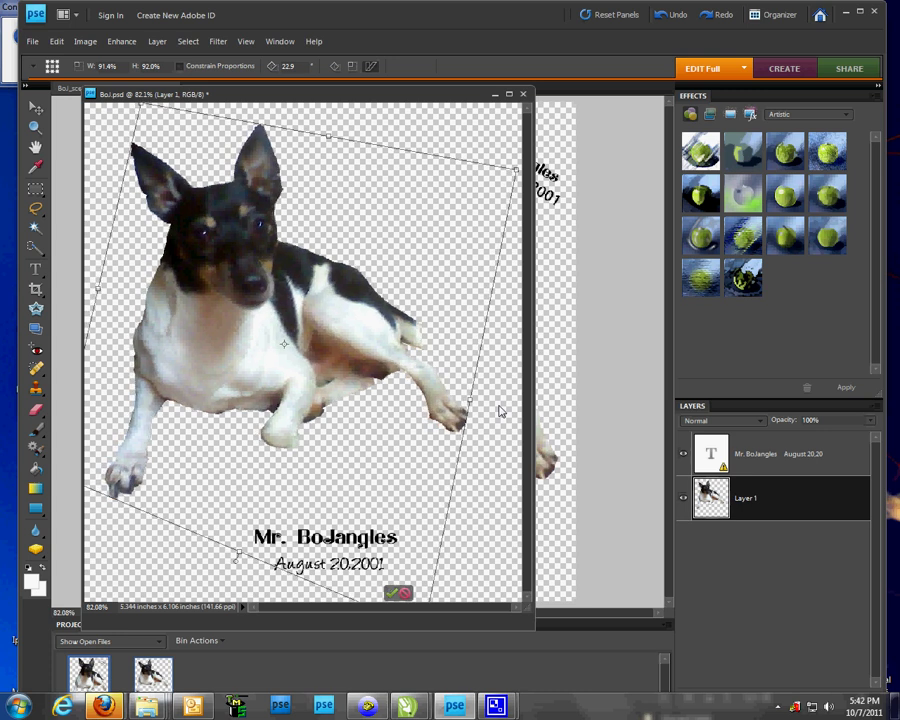
key("Right")
key("Right")
key("Right")
key("Right")
key("Right")
key("Right")
key("Right")
key("Right")
key("Right")
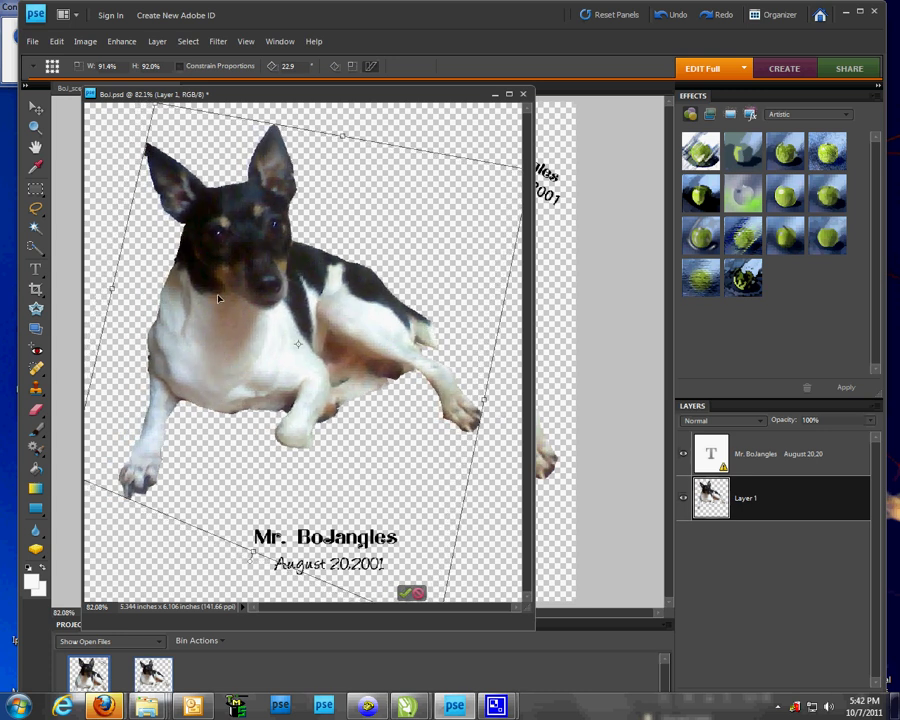
left_click_drag(113, 289, 109, 288)
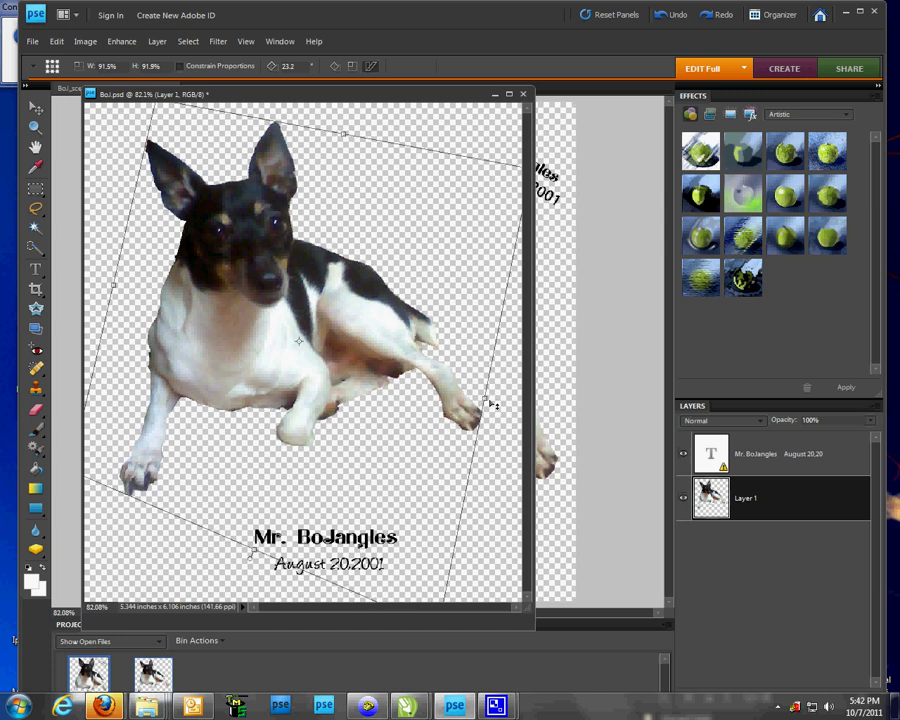
left_click_drag(490, 408, 490, 411)
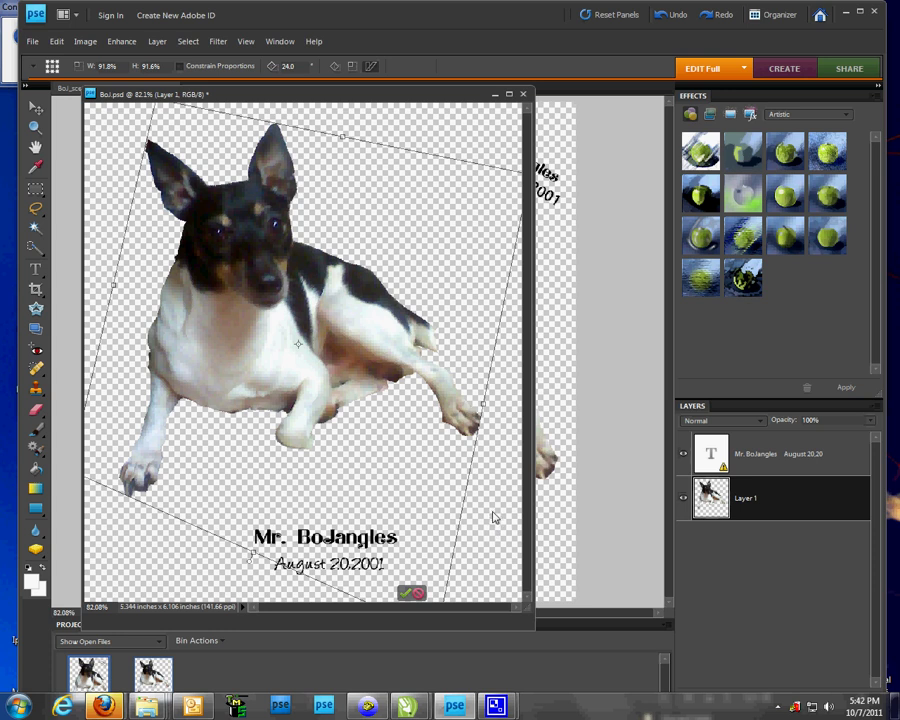
- Commit the dog transform, then move the caption text layer to the page's top right
left_click(416, 592)
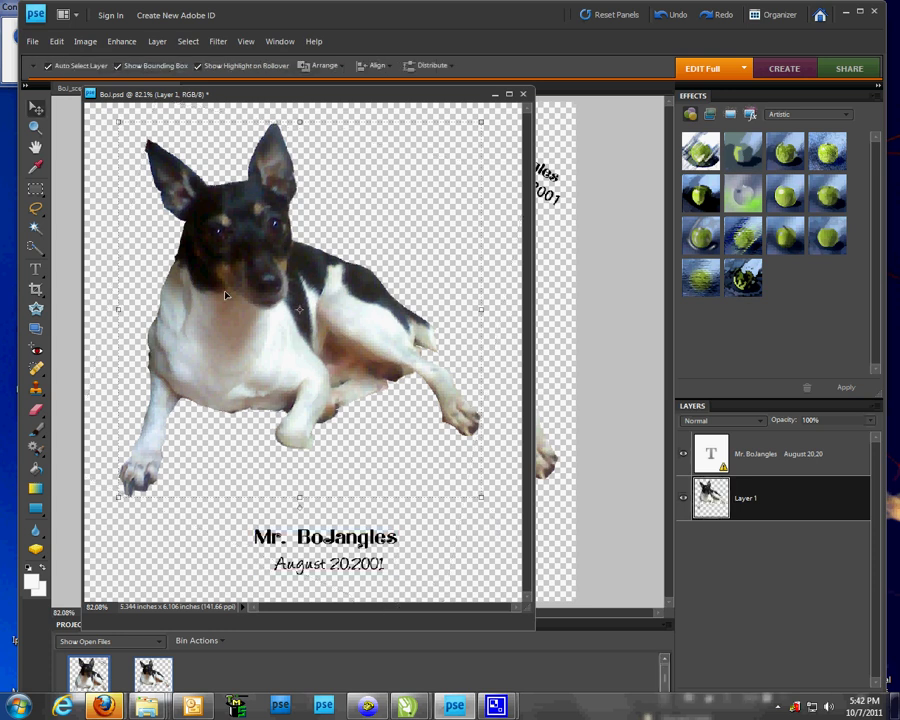
left_click(328, 545)
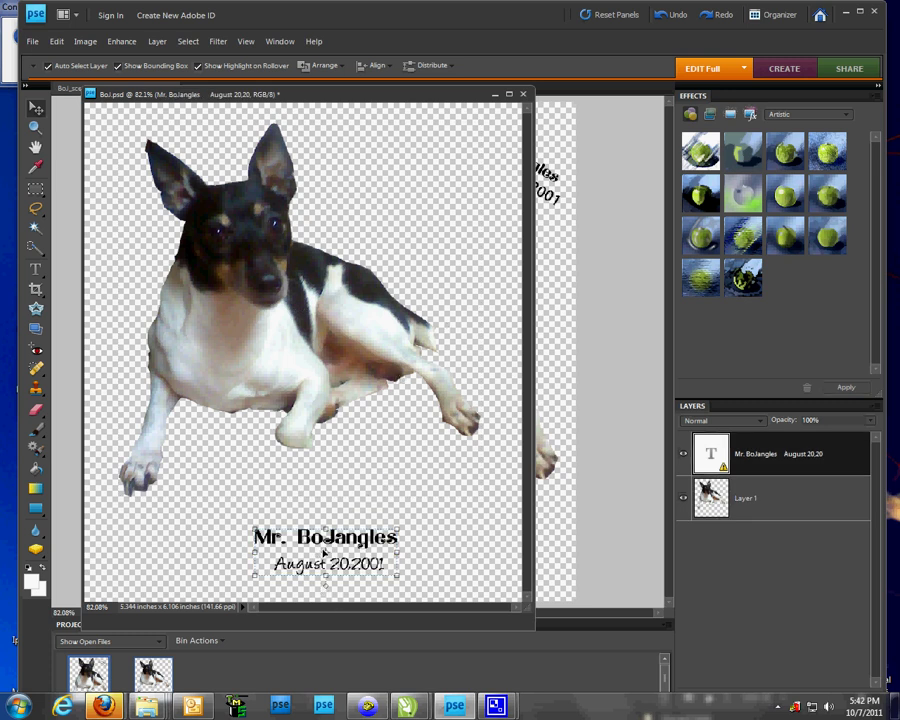
left_click_drag(328, 551, 435, 153)
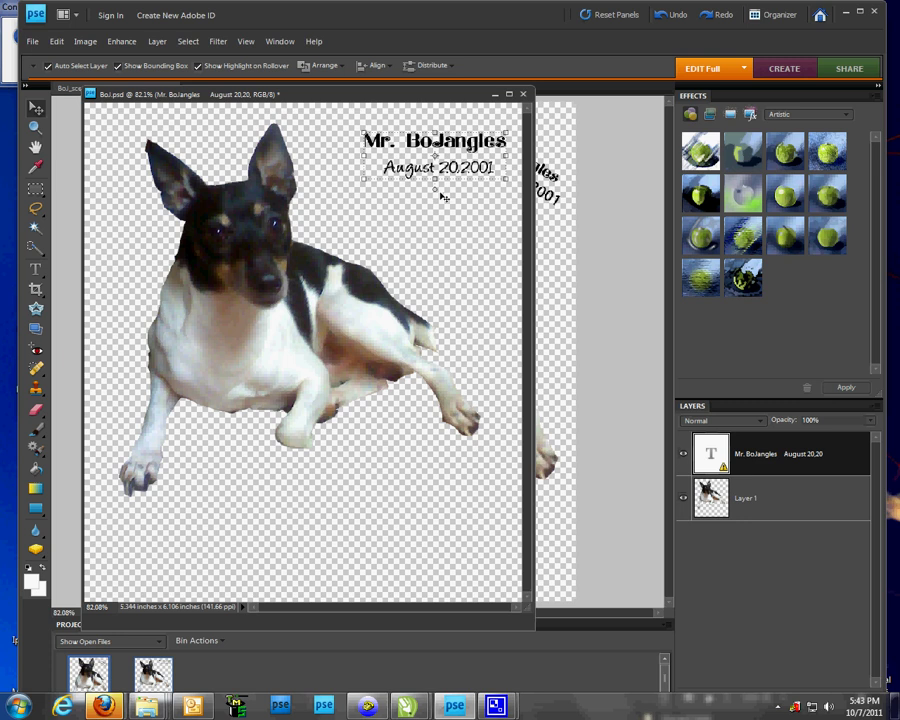
left_click(438, 277)
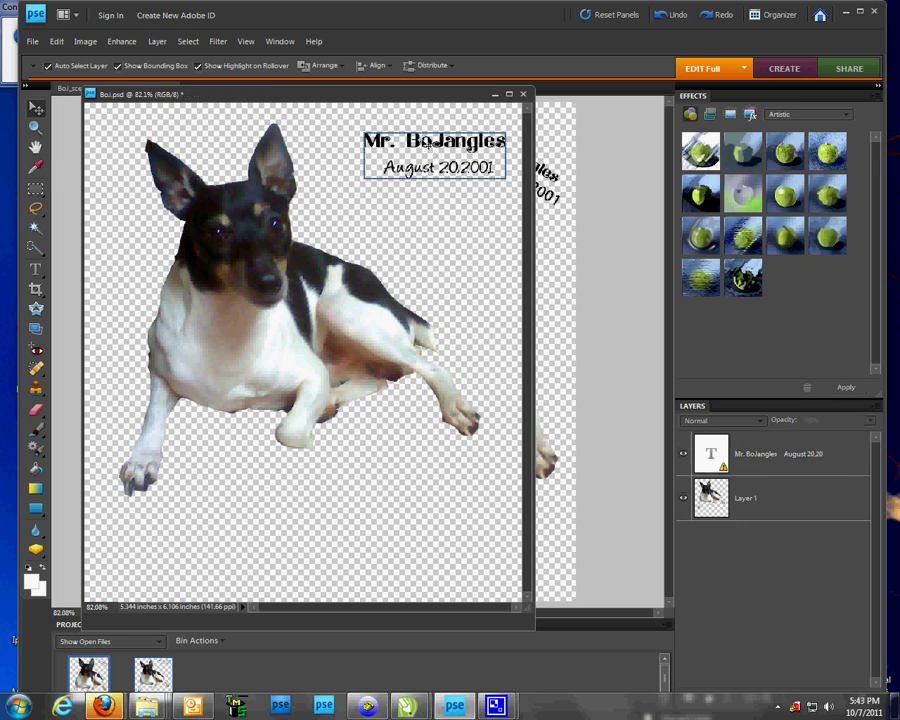
left_click(428, 143)
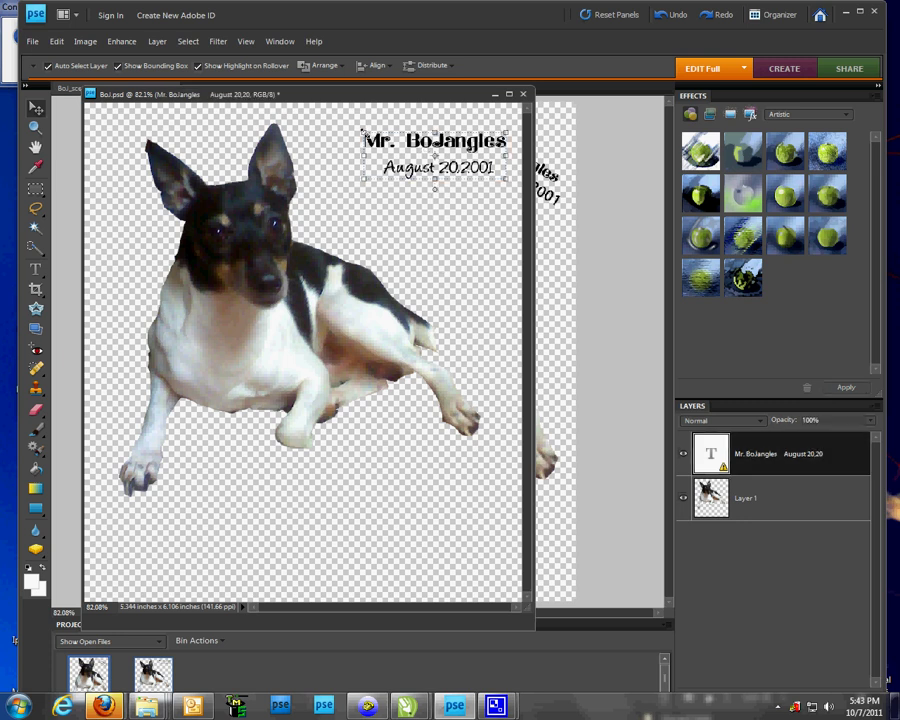
- Rotate the caption 34.3° clockwise, scale it to 120.3%, and commit it at the top right
left_click(506, 131)
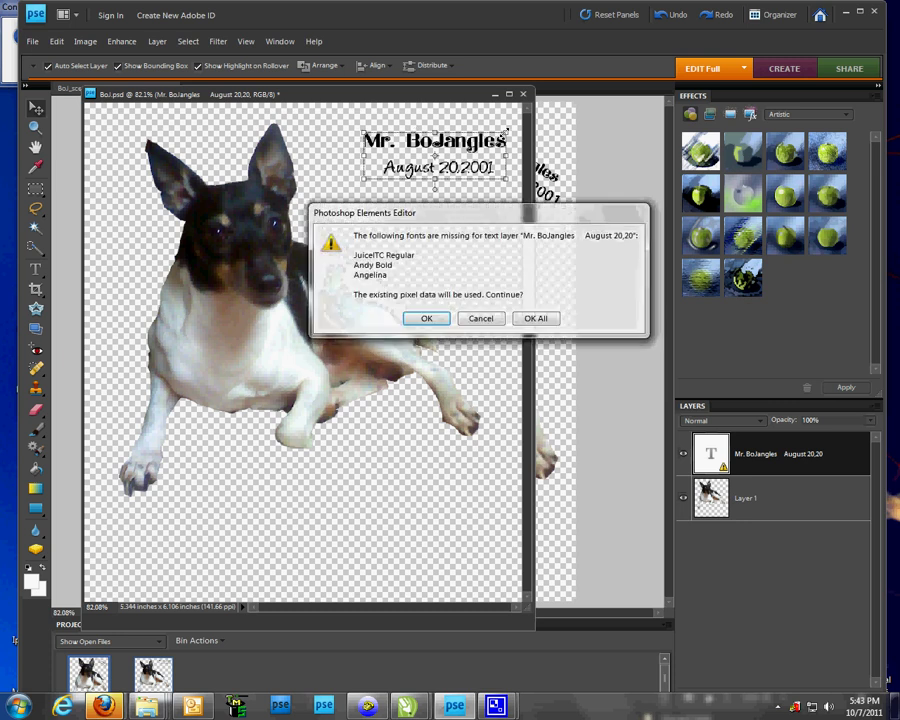
left_click(427, 315)
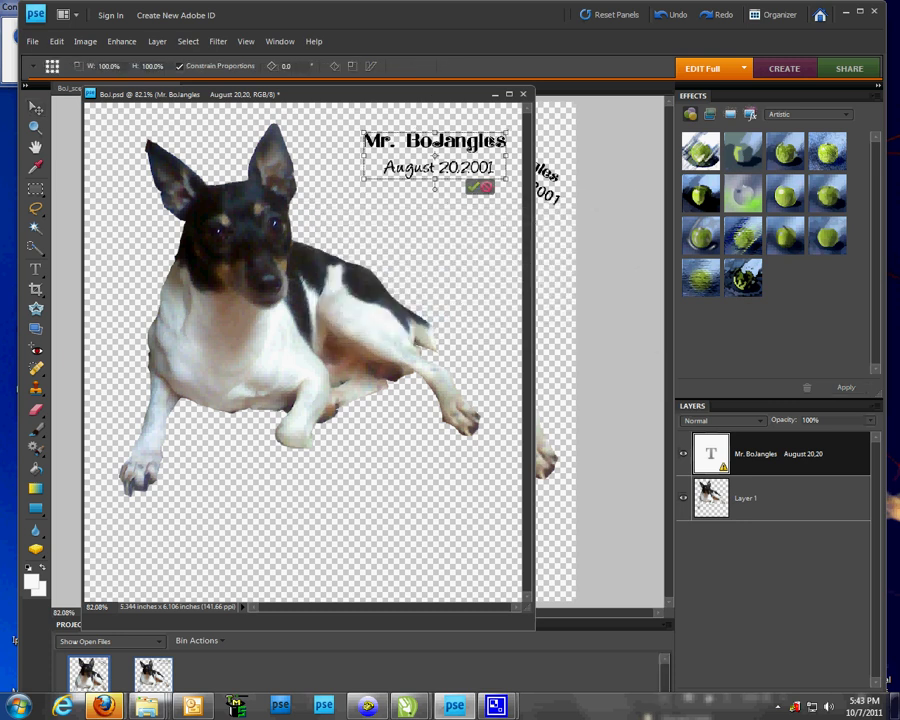
left_click_drag(506, 131, 512, 128)
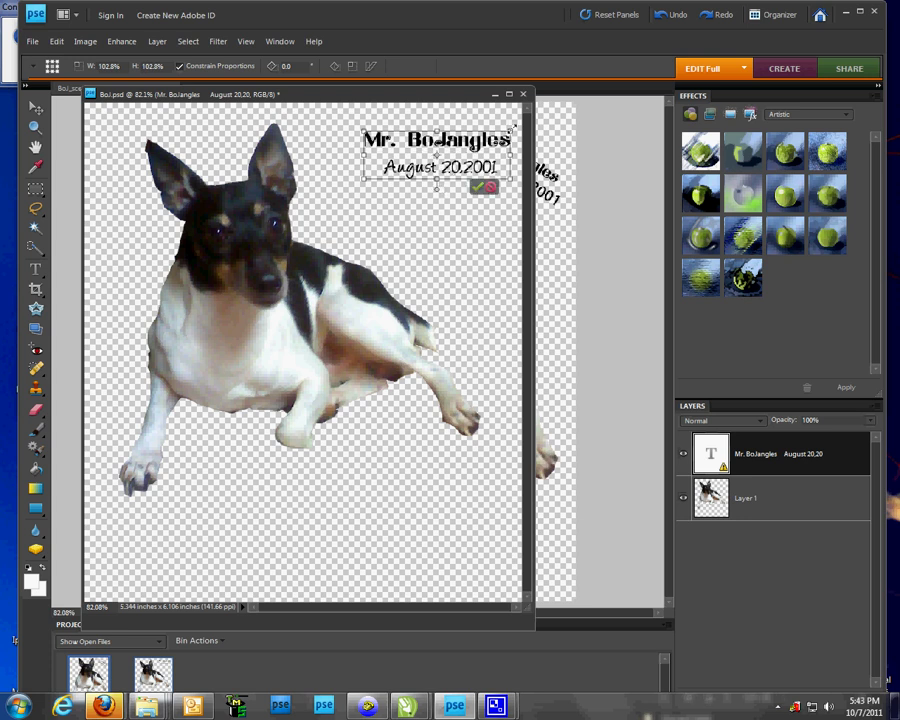
mouse_move(438, 191)
left_mouse_down()
mouse_move(409, 201)
mouse_move(443, 168)
mouse_move(448, 176)
mouse_move(438, 171)
mouse_move(422, 198)
left_mouse_up()
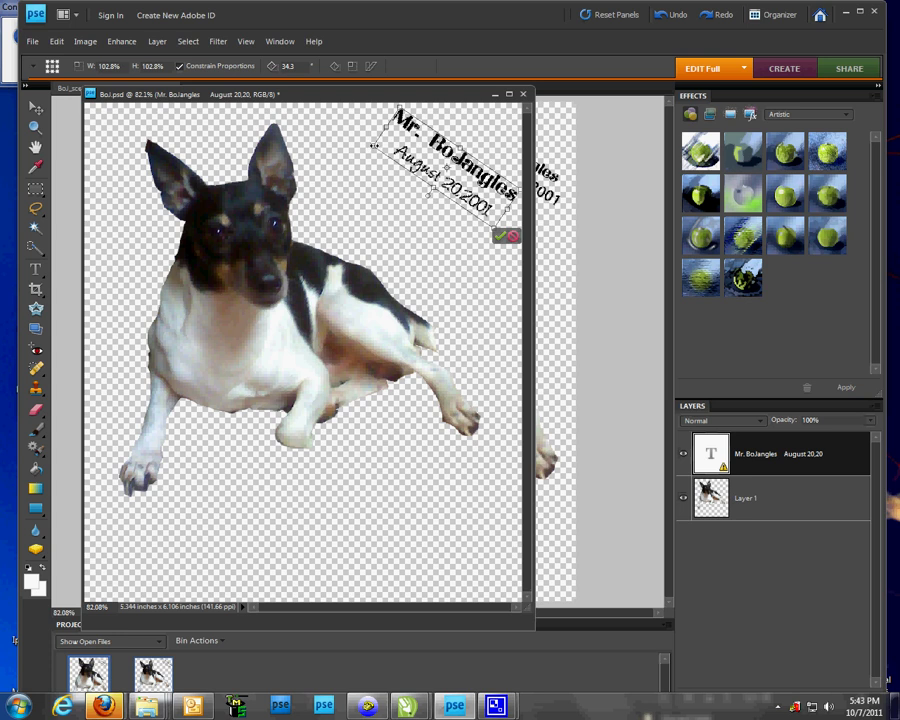
mouse_move(373, 145)
left_mouse_down()
mouse_move(346, 160)
mouse_move(366, 151)
left_mouse_up()
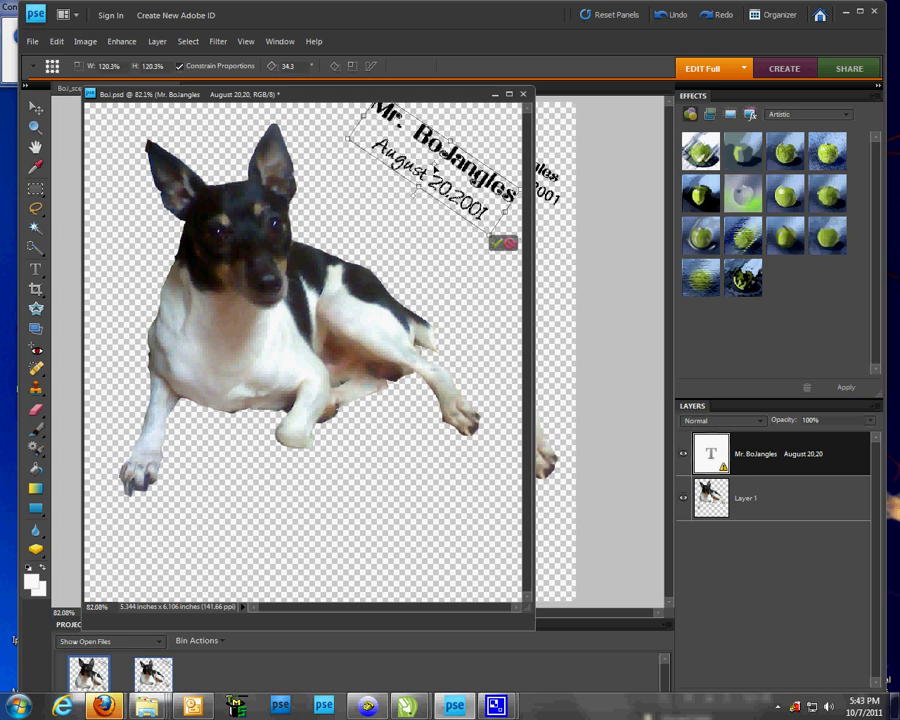
mouse_move(433, 178)
left_mouse_down()
mouse_move(431, 160)
mouse_move(431, 185)
left_mouse_up()
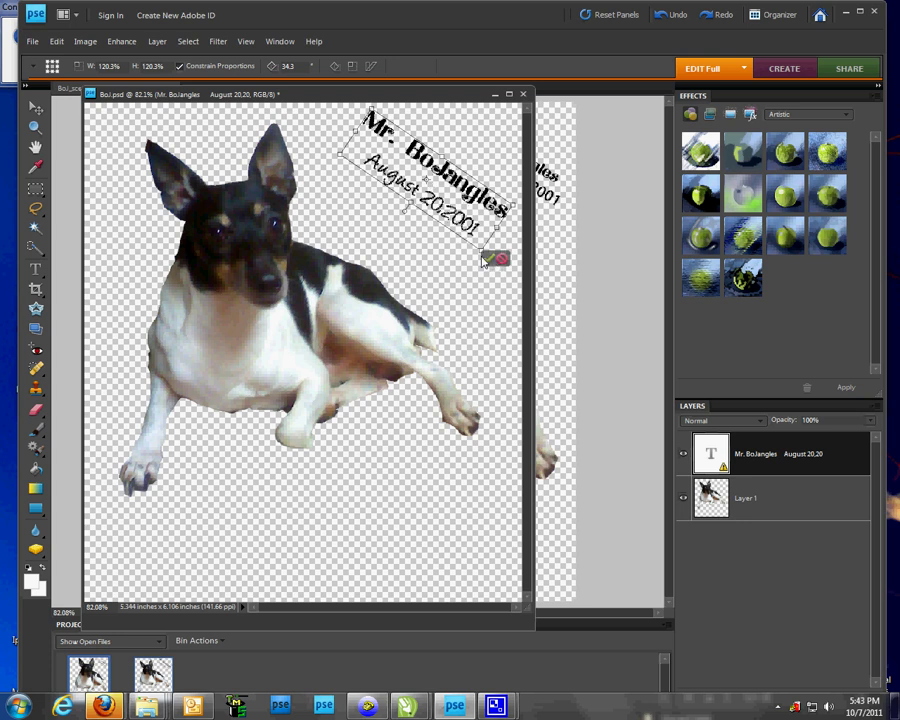
left_click_drag(484, 261, 481, 254)
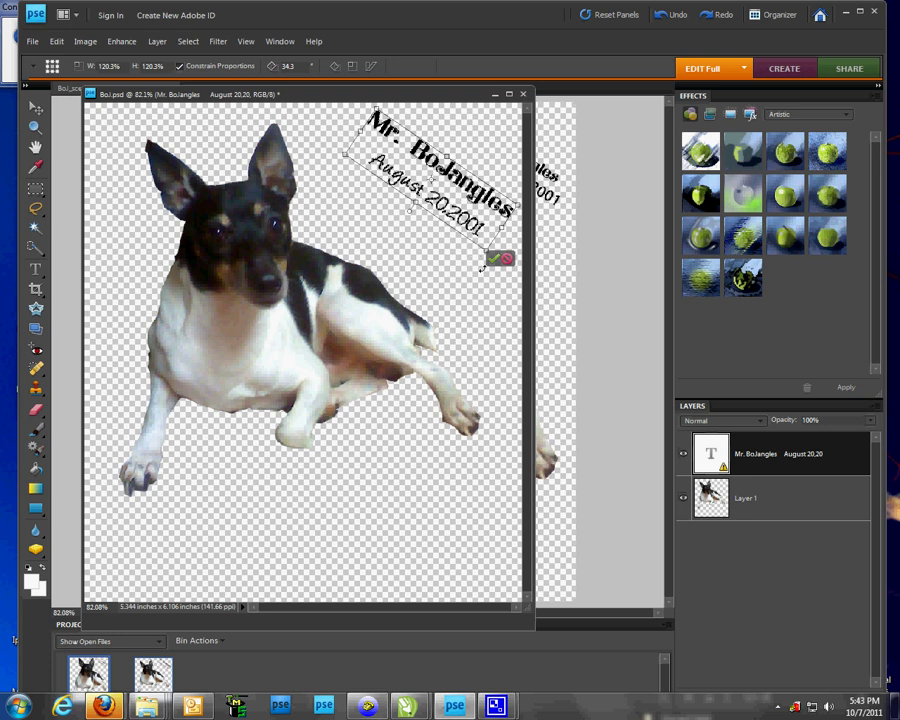
left_click(493, 259)
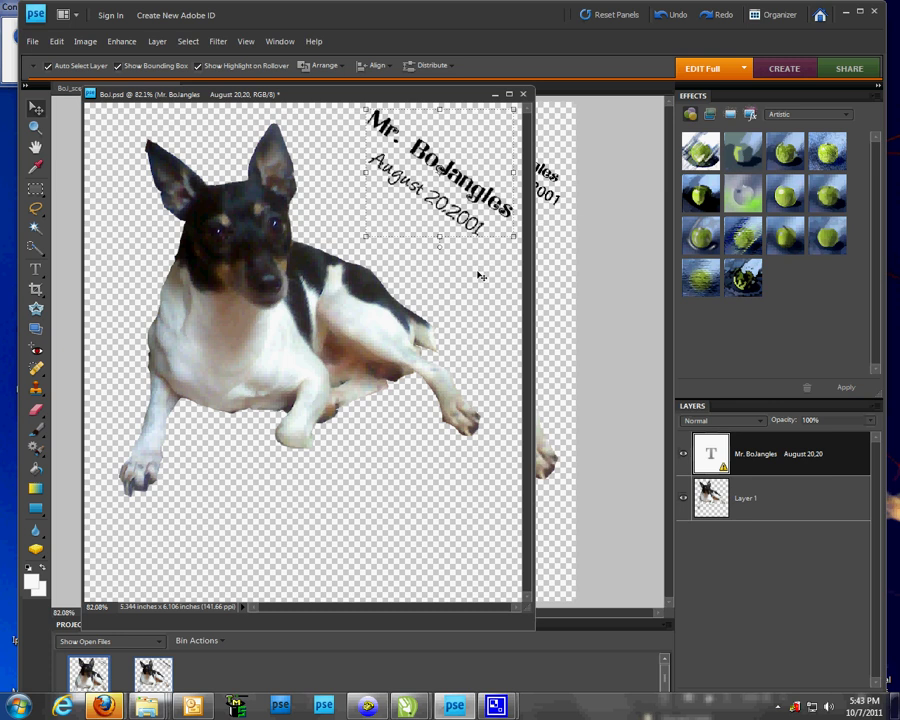
left_click(481, 276)
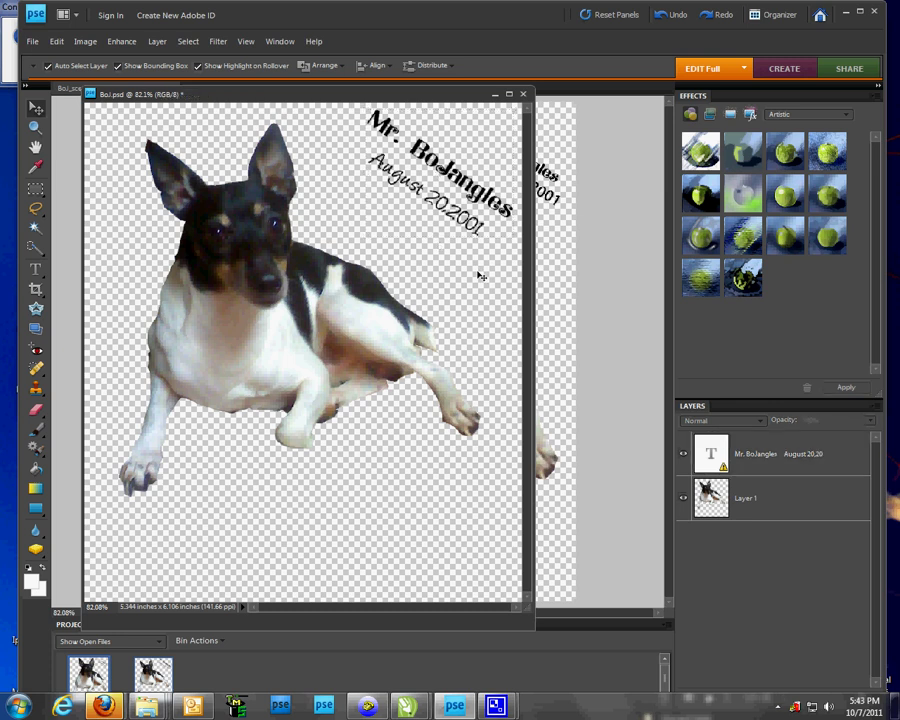